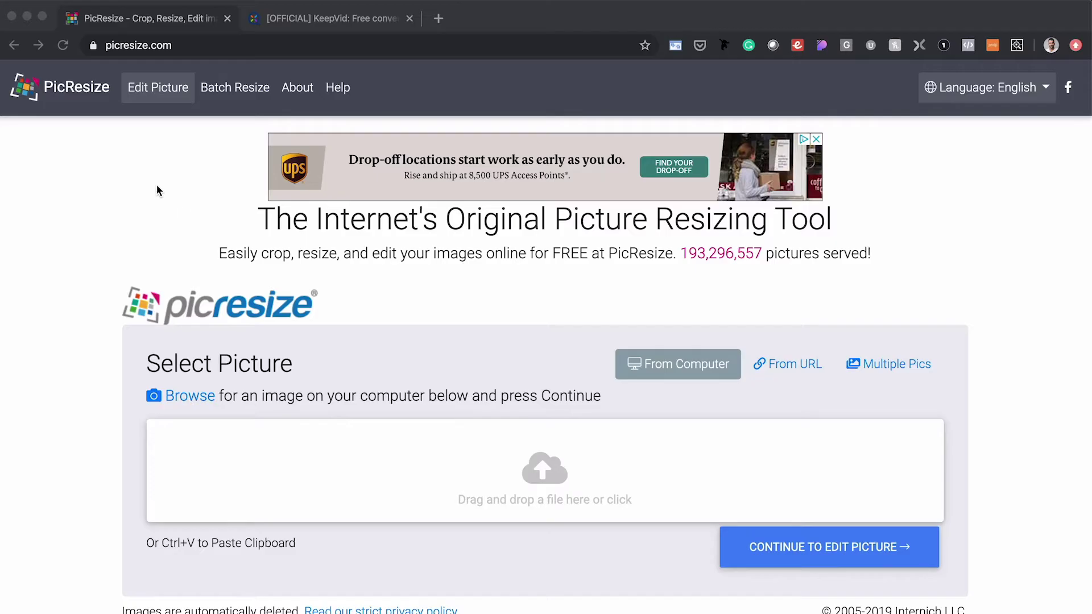
- Upload HUGE-photo.jpg from the Desktop and continue to the picture editor
{"action": "scroll", "coordinate": [158, 189], "scroll_direction": "down", "scroll_amount": 1}
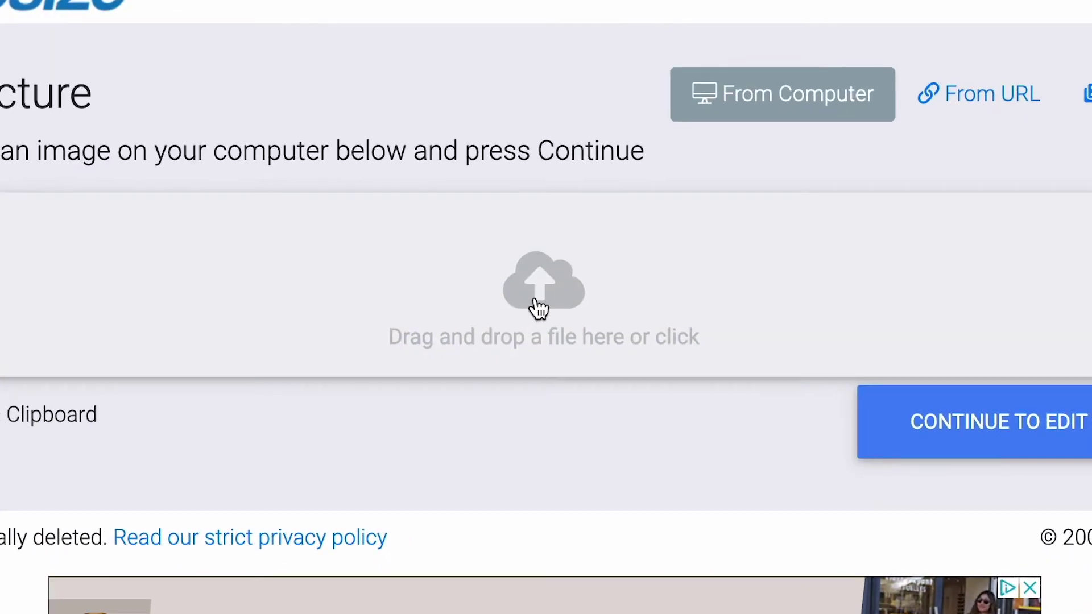
{"action": "left_click", "coordinate": [536, 301]}
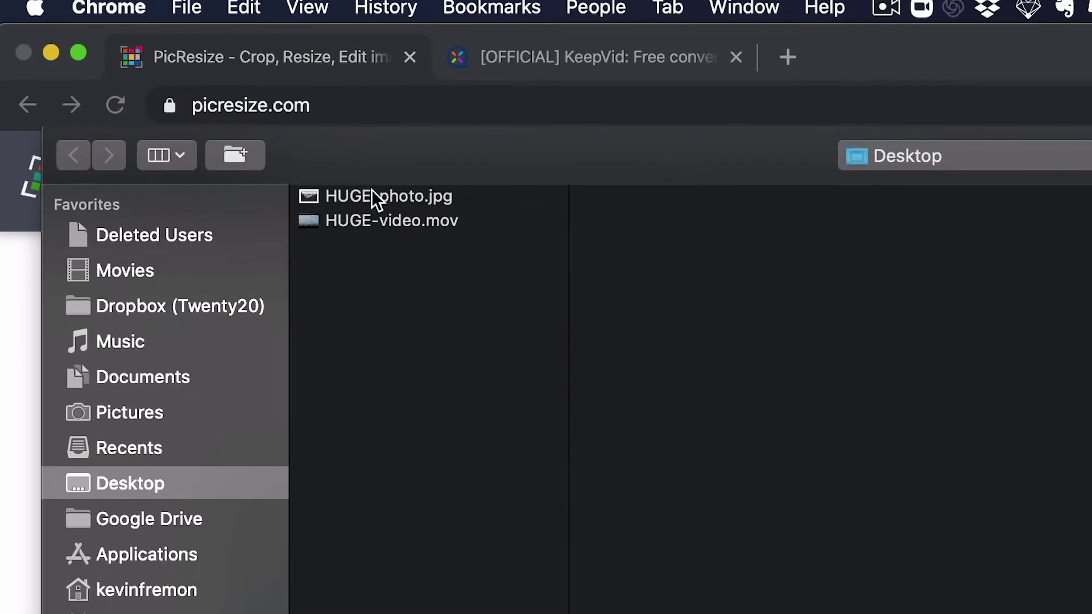
{"action": "left_click", "coordinate": [371, 199]}
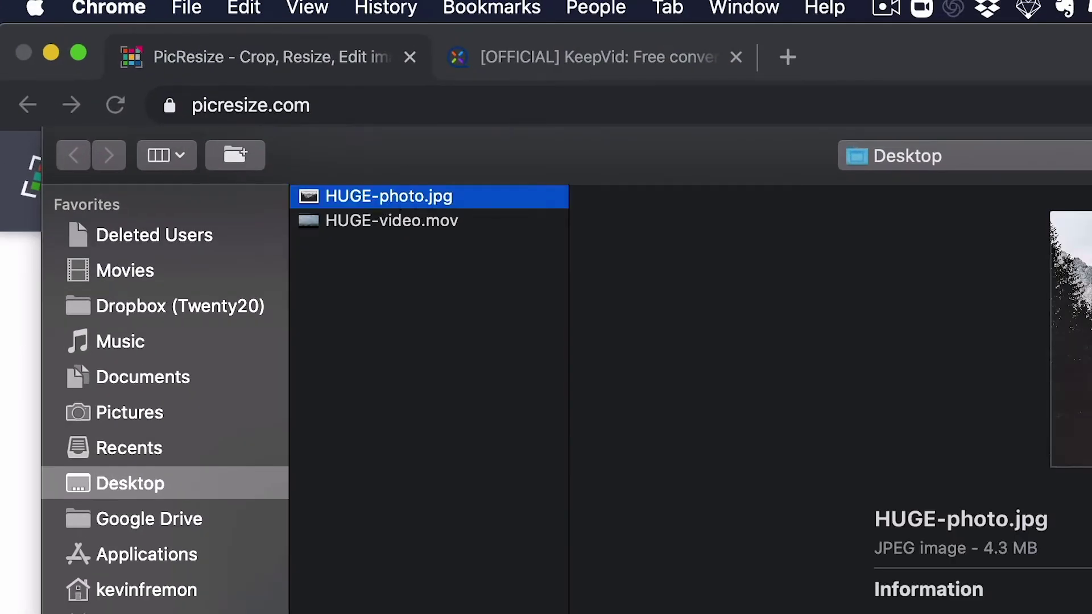
{"action": "scroll", "coordinate": [983, 398], "scroll_direction": "down", "scroll_amount": 4}
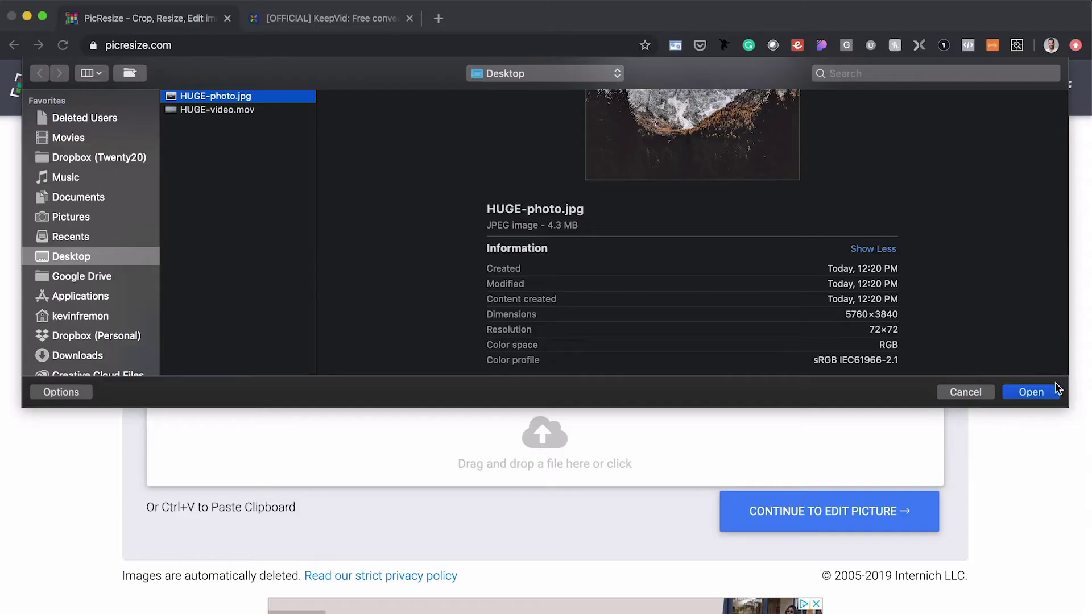
{"action": "left_click", "coordinate": [1049, 390]}
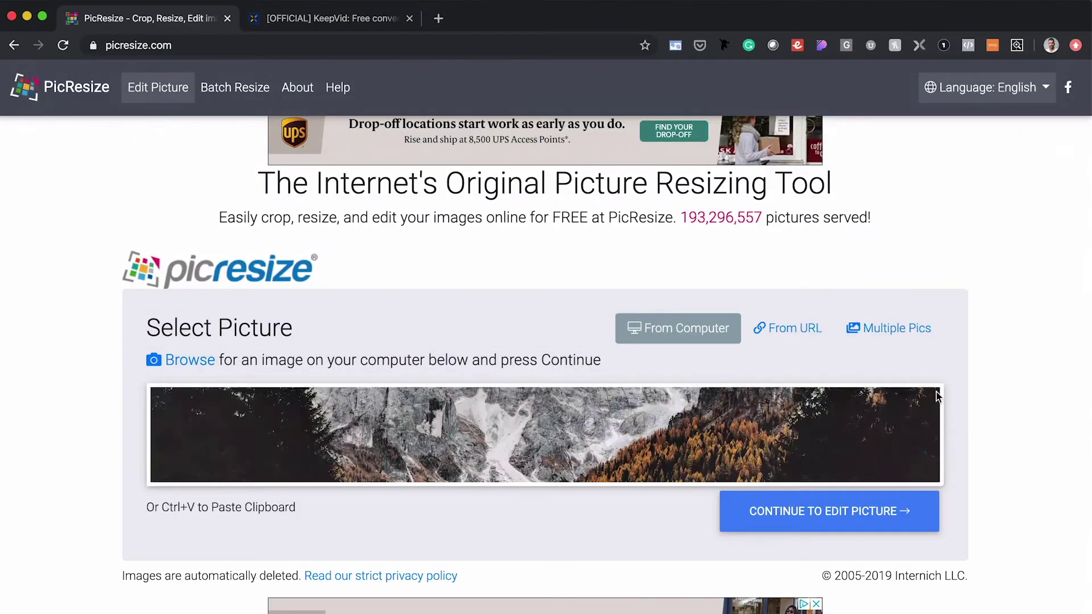
{"action": "left_click", "coordinate": [819, 526]}
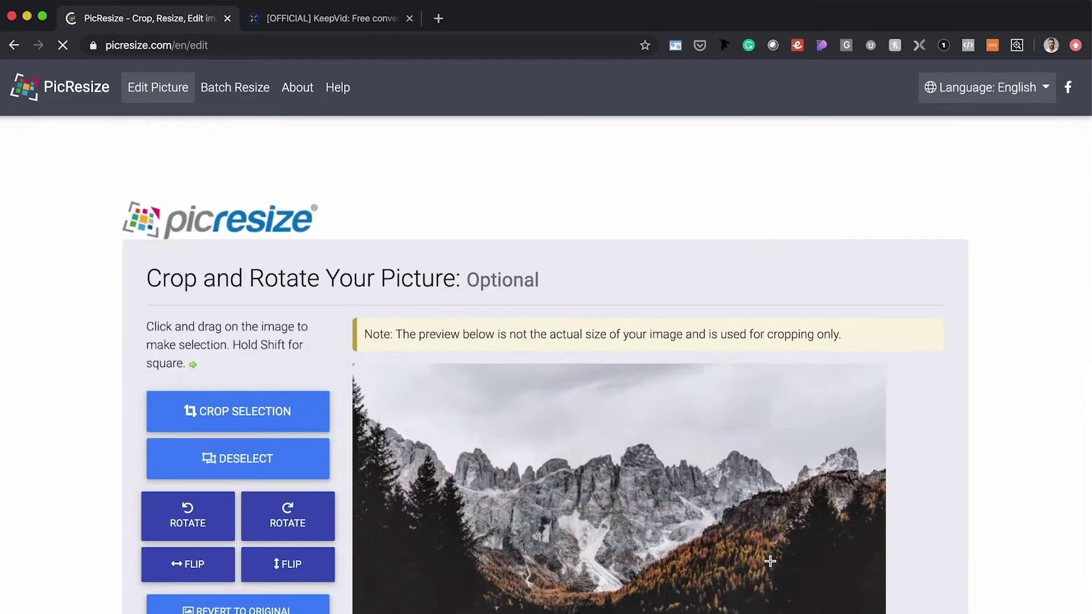
- Clear the crop selection, dismiss the ad, and choose Custom Size as the new size
{"action": "scroll", "coordinate": [768, 554], "scroll_direction": "down", "scroll_amount": 5}
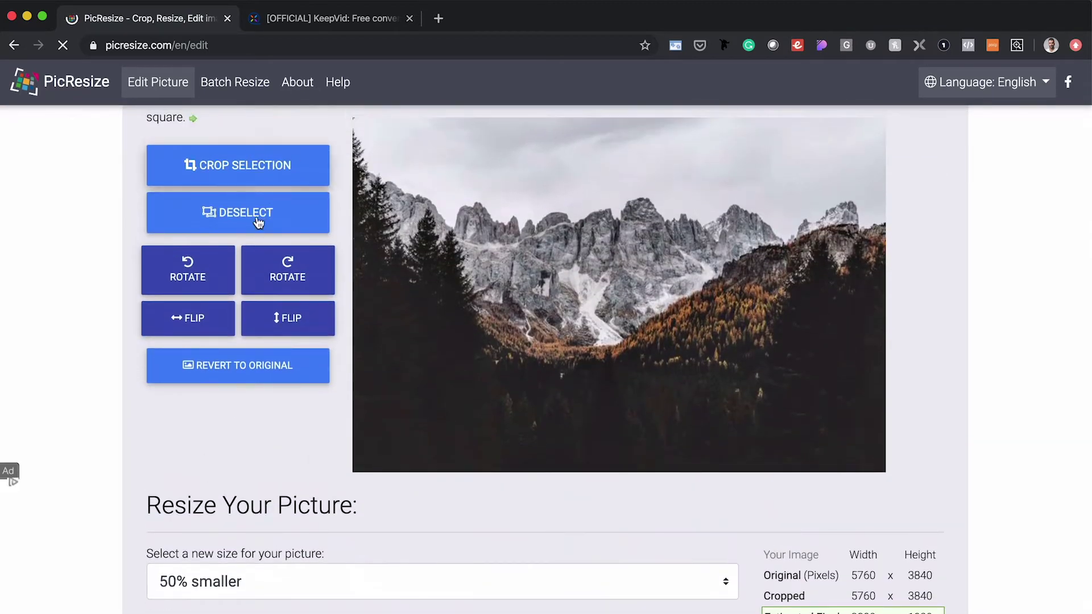
{"action": "left_click", "coordinate": [236, 220]}
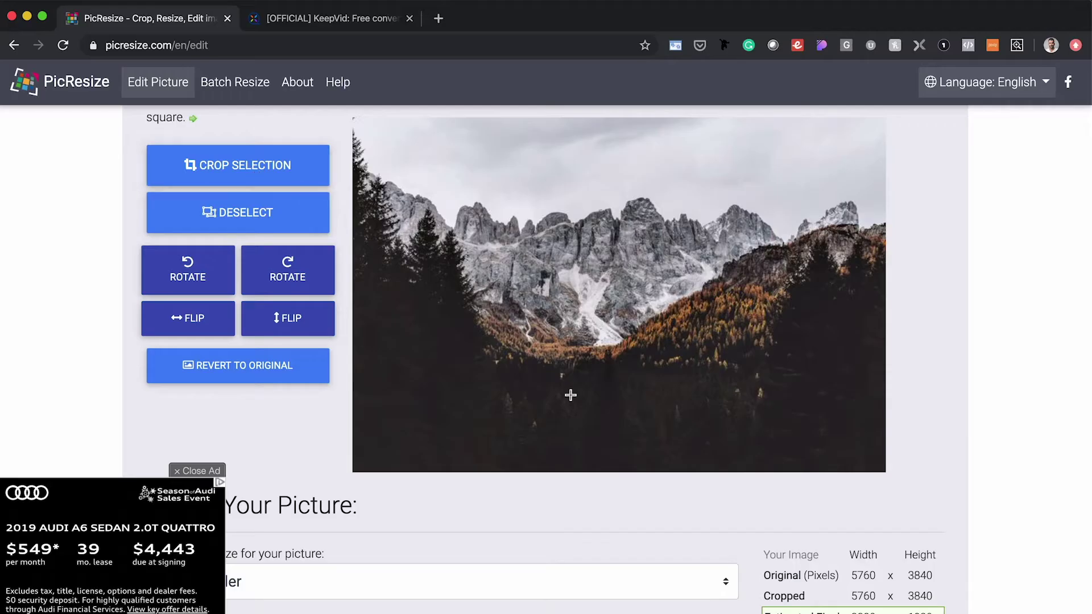
{"action": "scroll", "coordinate": [570, 395], "scroll_direction": "down", "scroll_amount": 3}
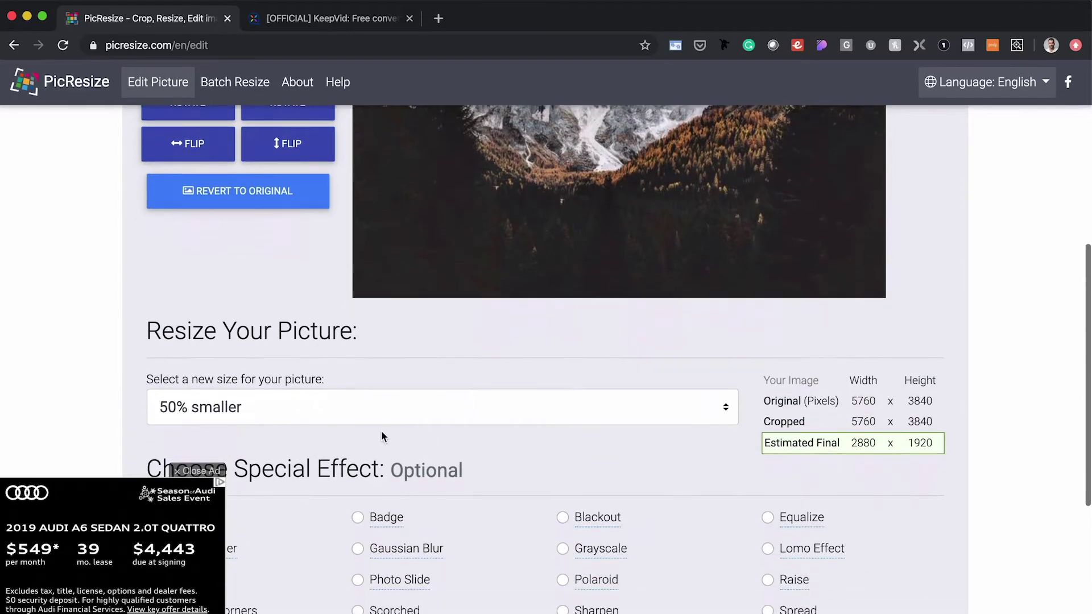
{"action": "left_click", "coordinate": [187, 471]}
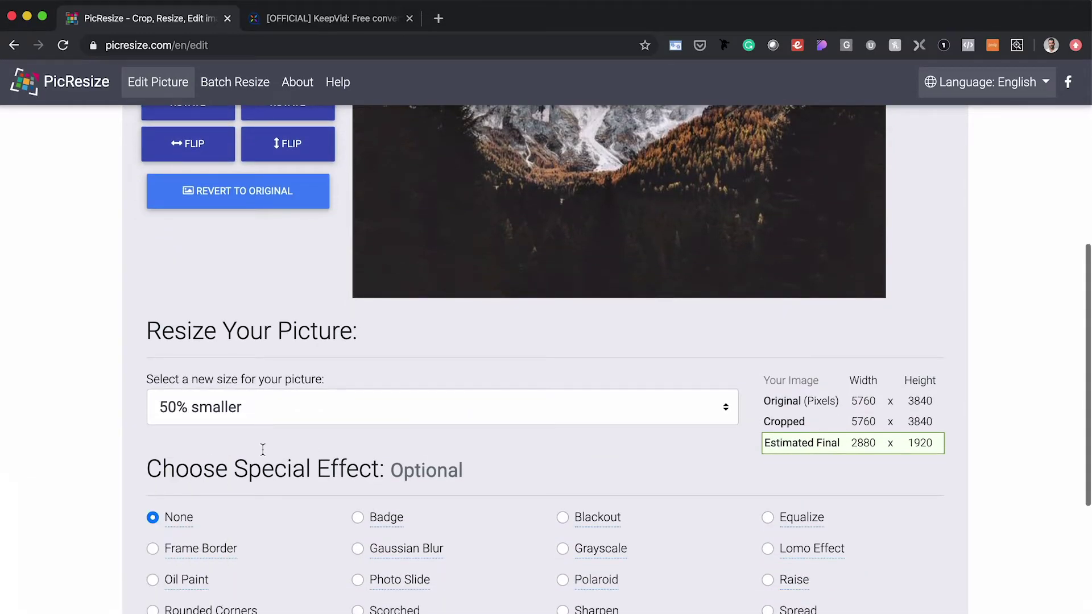
{"action": "left_click", "coordinate": [216, 412]}
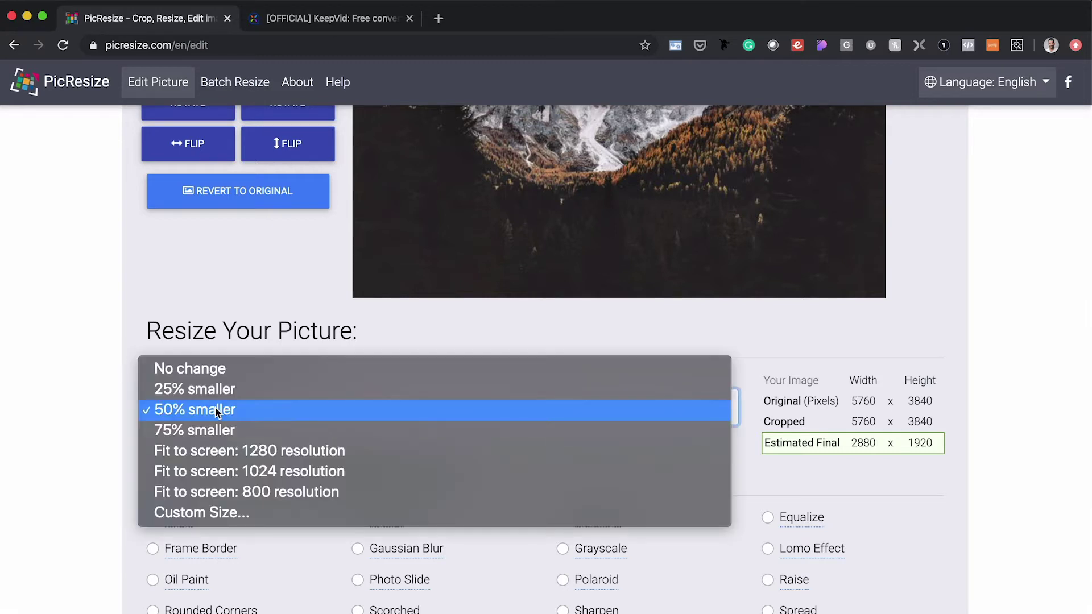
{"action": "left_click", "coordinate": [198, 512]}
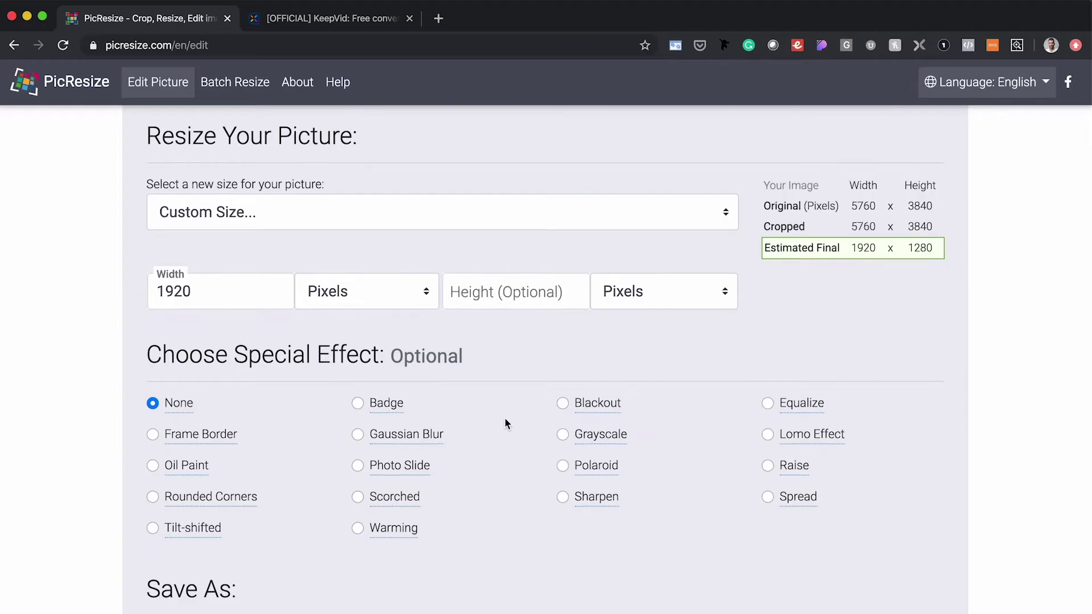
- Keep JPG format with Good quality and resize the photo to 1920 × 1280
{"action": "scroll", "coordinate": [505, 424], "scroll_direction": "down", "scroll_amount": 4}
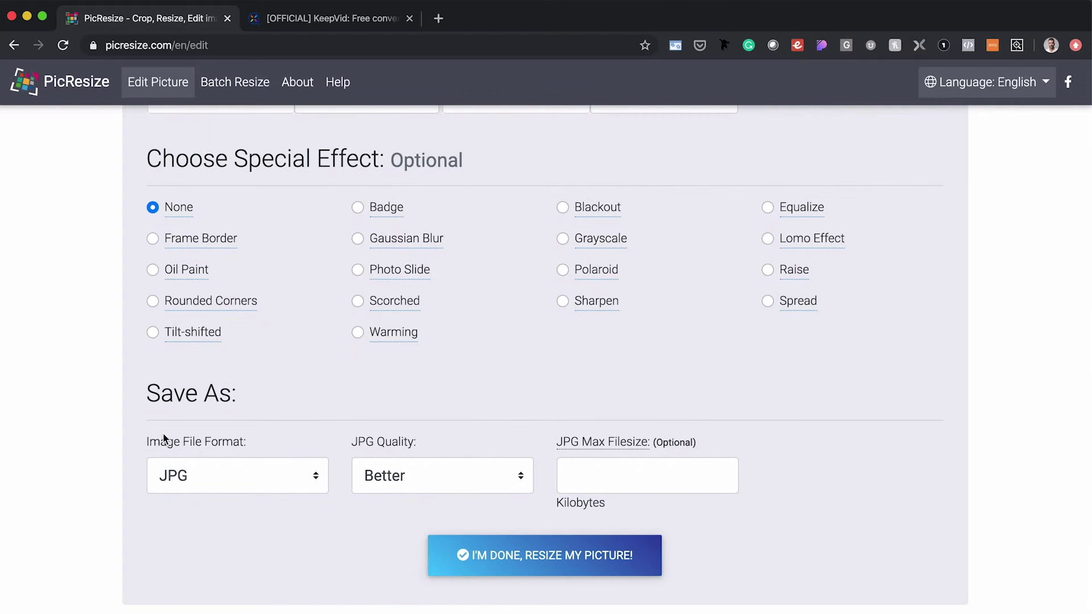
{"action": "left_click", "coordinate": [192, 479]}
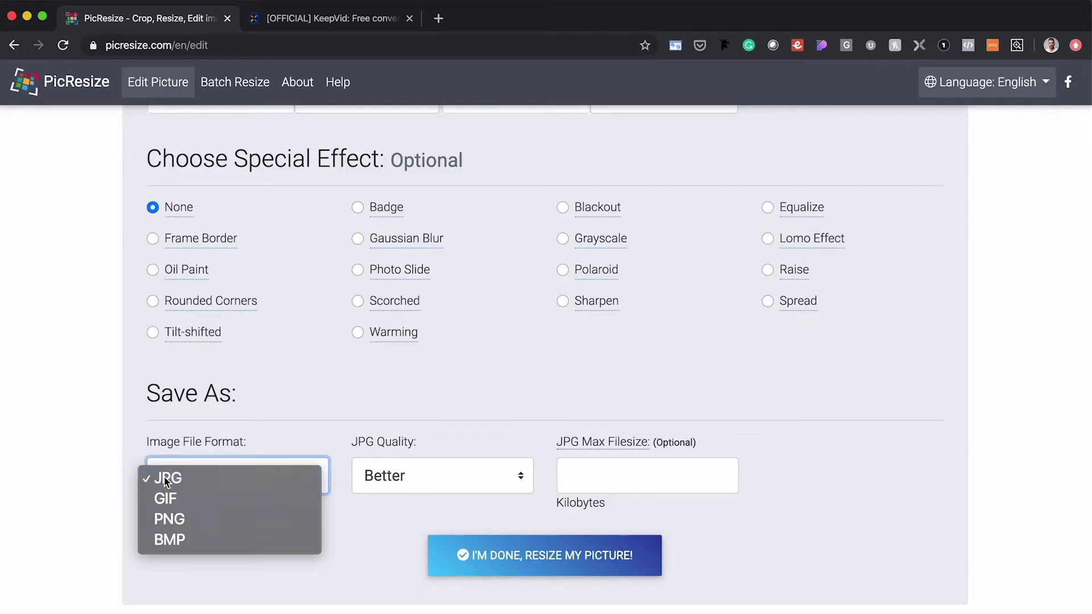
{"action": "left_click", "coordinate": [164, 480]}
{"action": "left_click", "coordinate": [391, 481]}
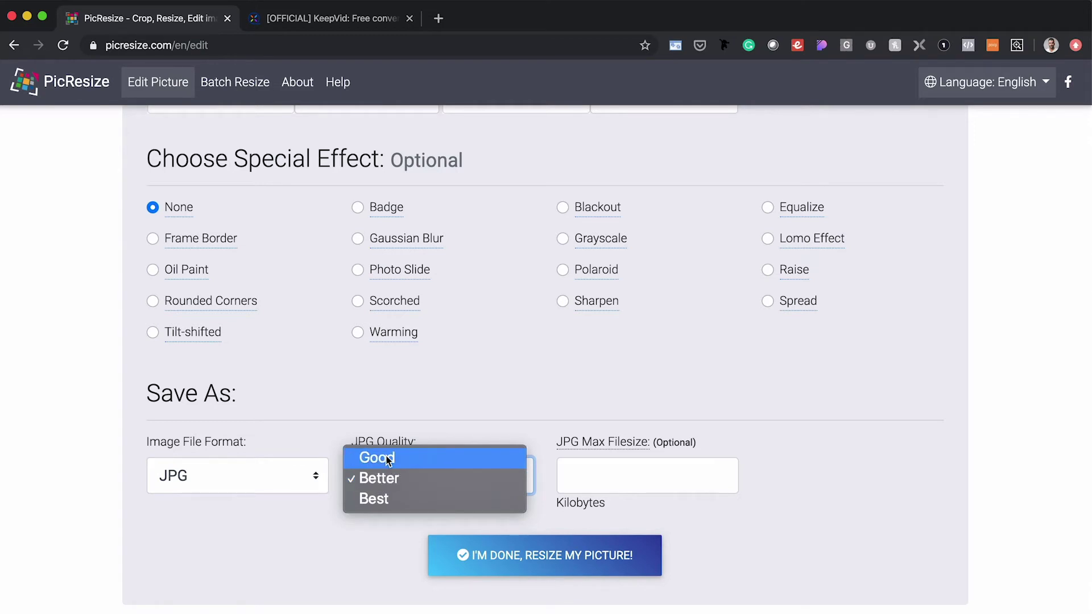
{"action": "left_click", "coordinate": [389, 459]}
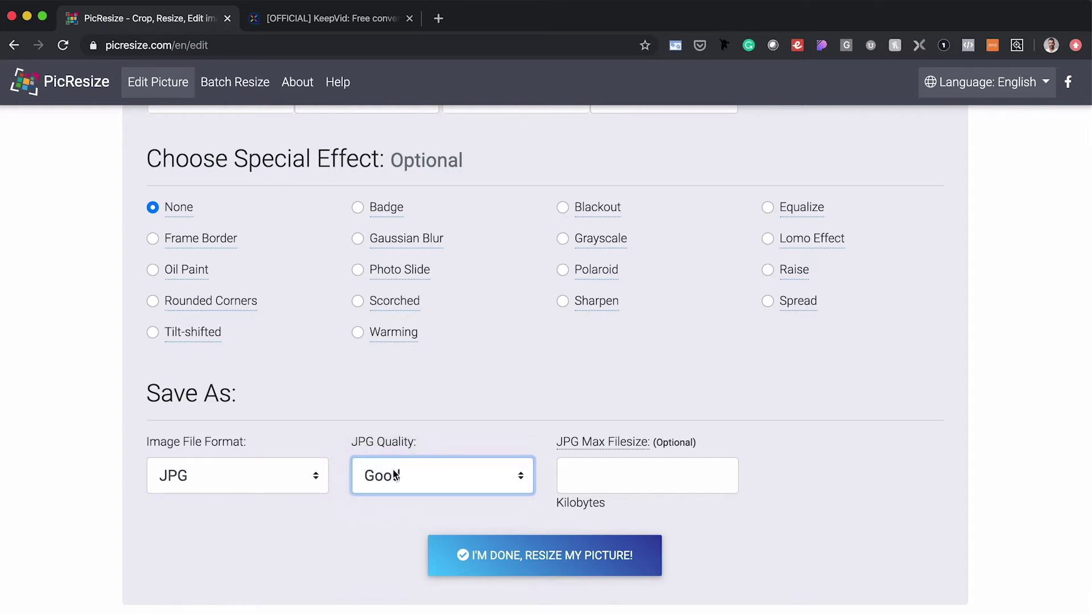
{"action": "left_click", "coordinate": [540, 562]}
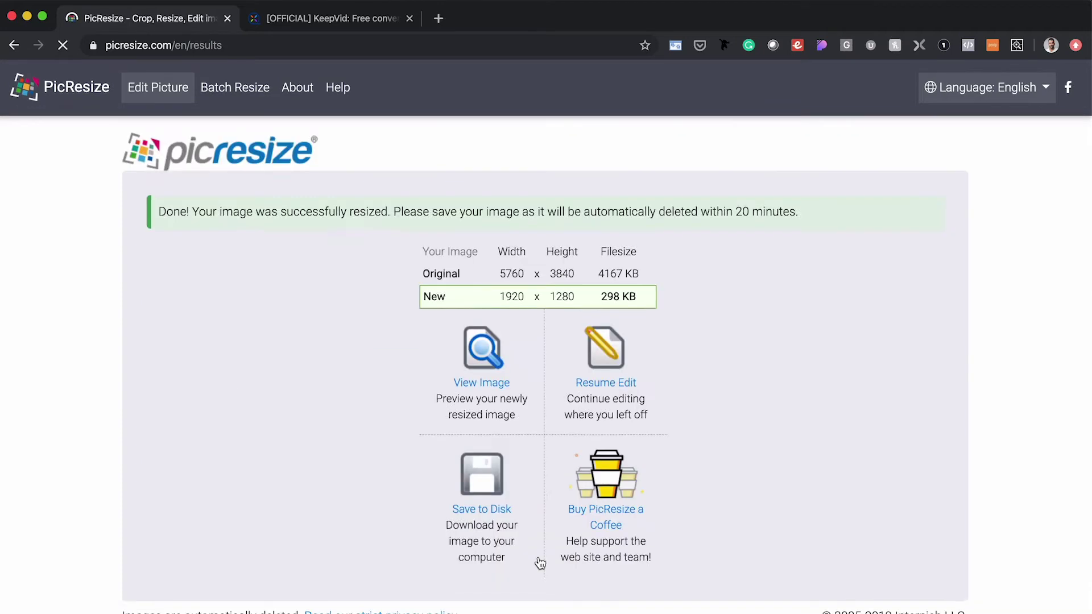
- Preview the resized photo, close the preview, and save rsz_1huge-photo.jpg to disk
{"action": "scroll", "coordinate": [763, 518], "scroll_direction": "down", "scroll_amount": 2}
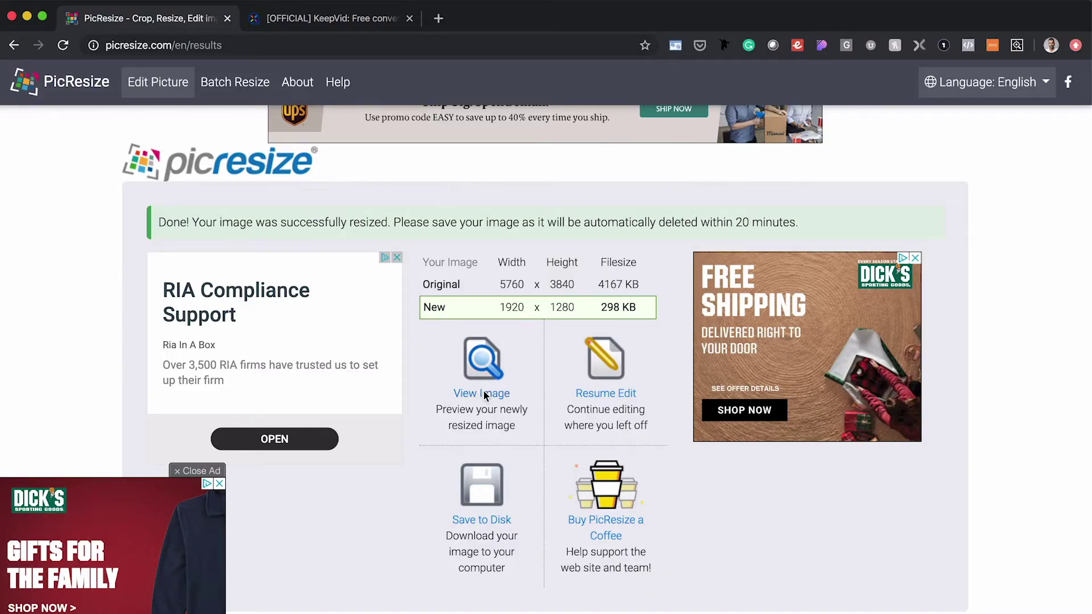
{"action": "left_click", "coordinate": [484, 394]}
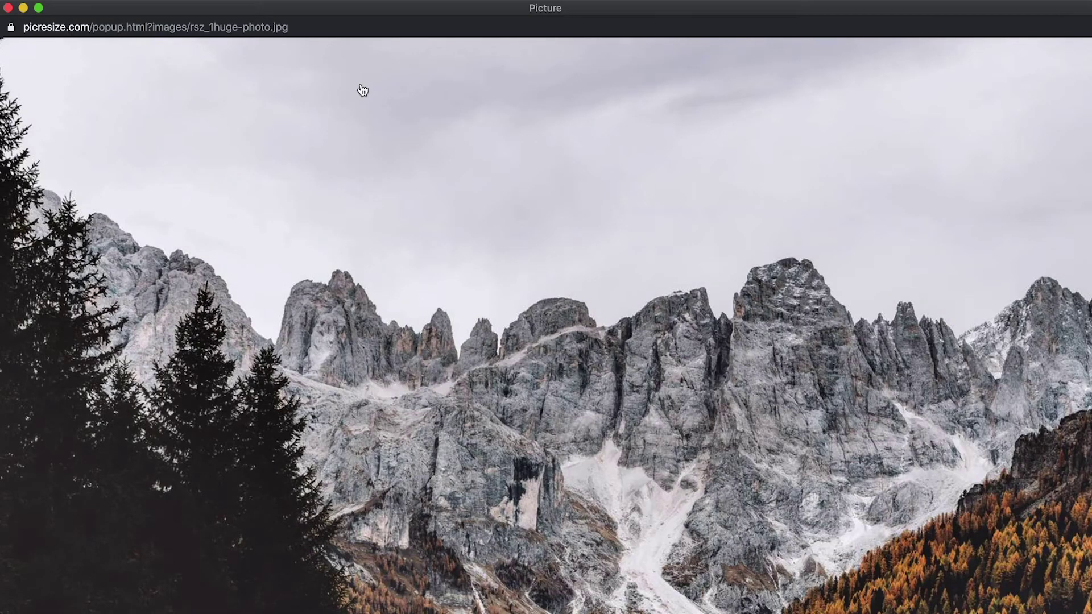
{"action": "left_click", "coordinate": [8, 8]}
{"action": "left_click", "coordinate": [484, 520]}
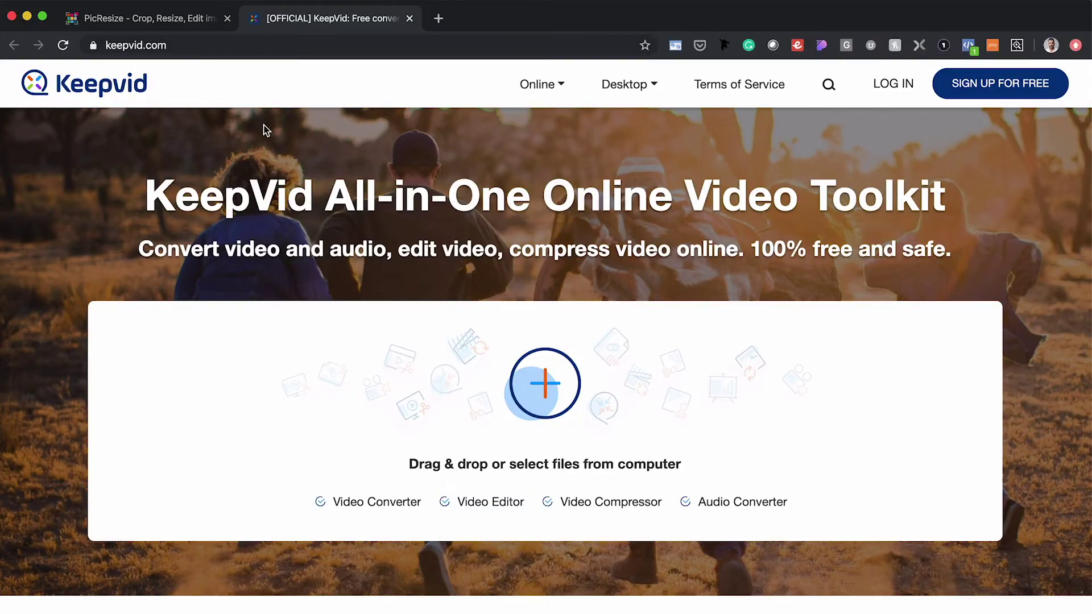
- Select HUGE-video.mov (623.5 MB) from the Desktop and start its upload to KeepVid
{"action": "scroll", "coordinate": [570, 358], "scroll_direction": "down", "scroll_amount": 3}
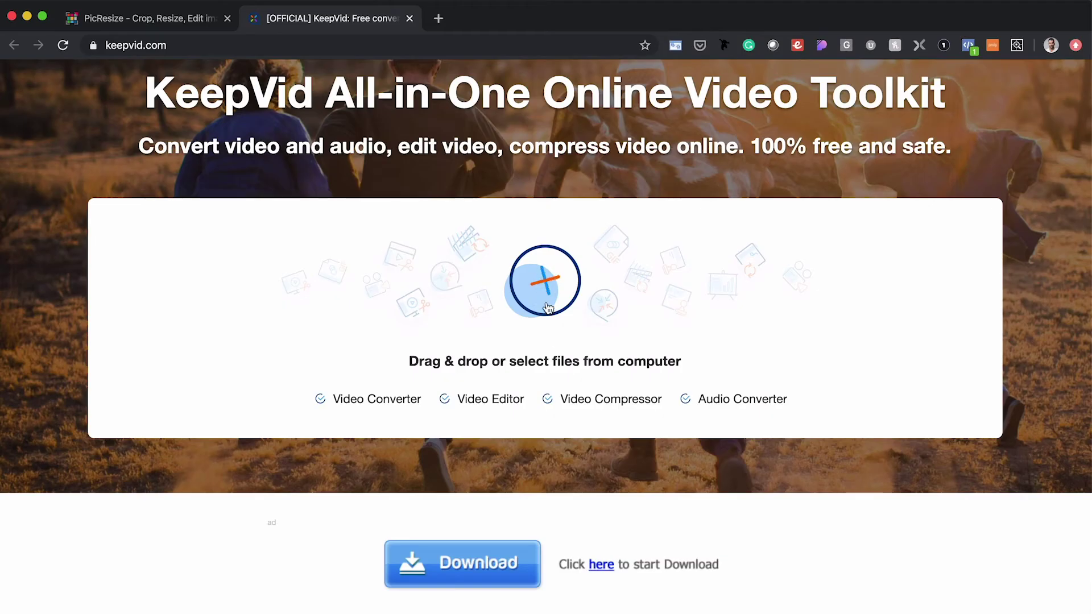
{"action": "left_click", "coordinate": [545, 302]}
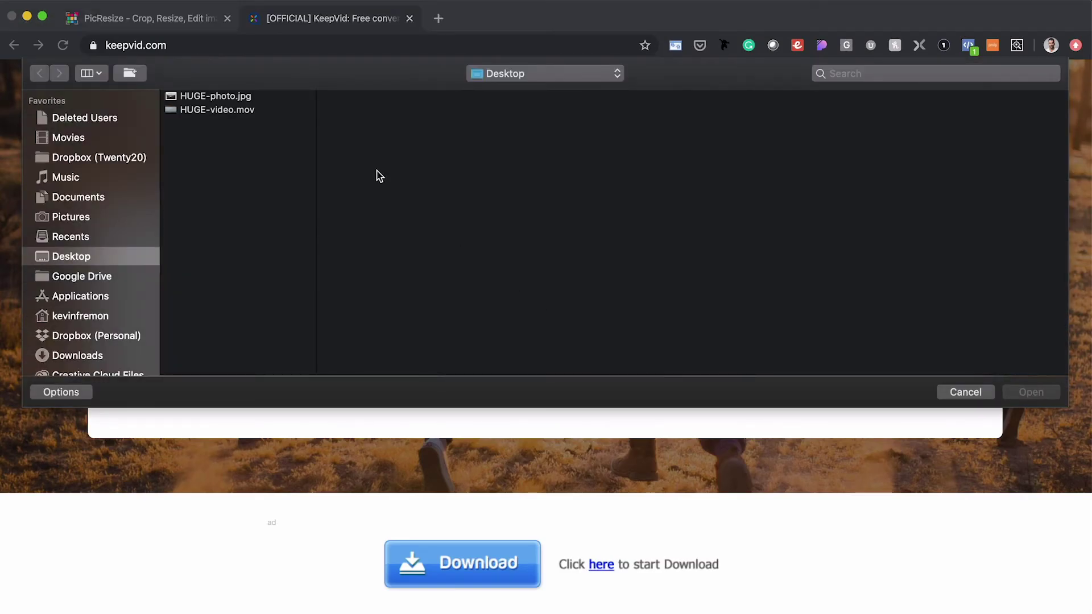
{"action": "left_click", "coordinate": [199, 111]}
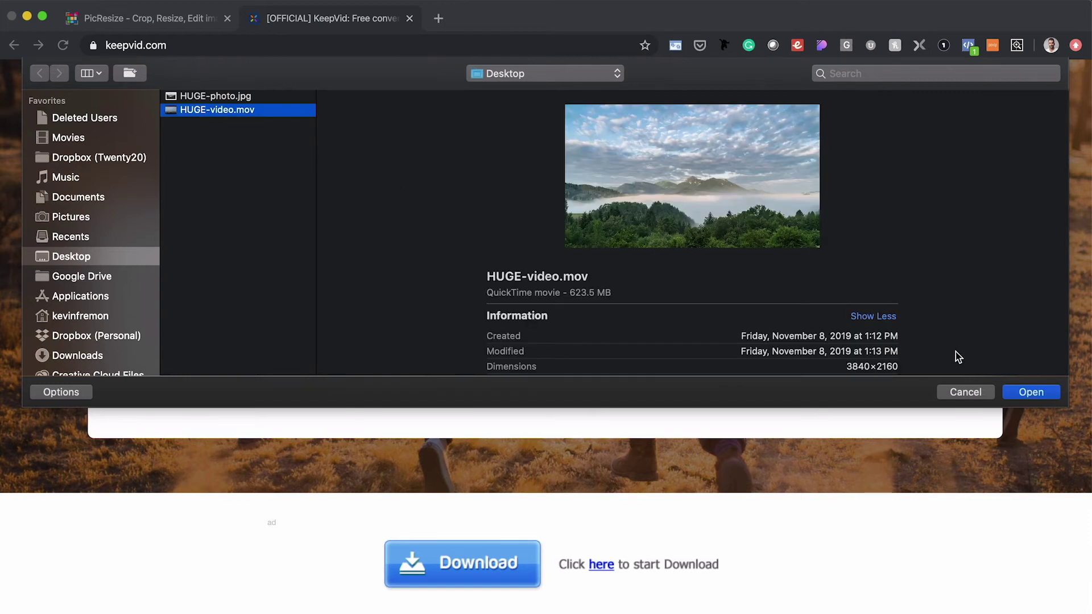
{"action": "scroll", "coordinate": [862, 283], "scroll_direction": "down", "scroll_amount": 3}
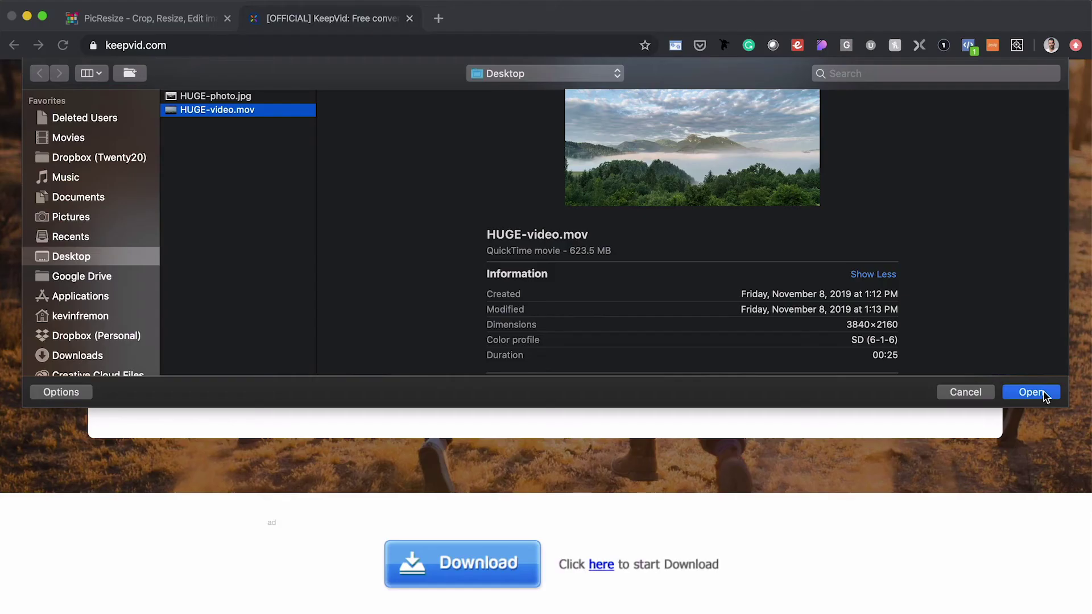
{"action": "left_click", "coordinate": [1040, 392]}
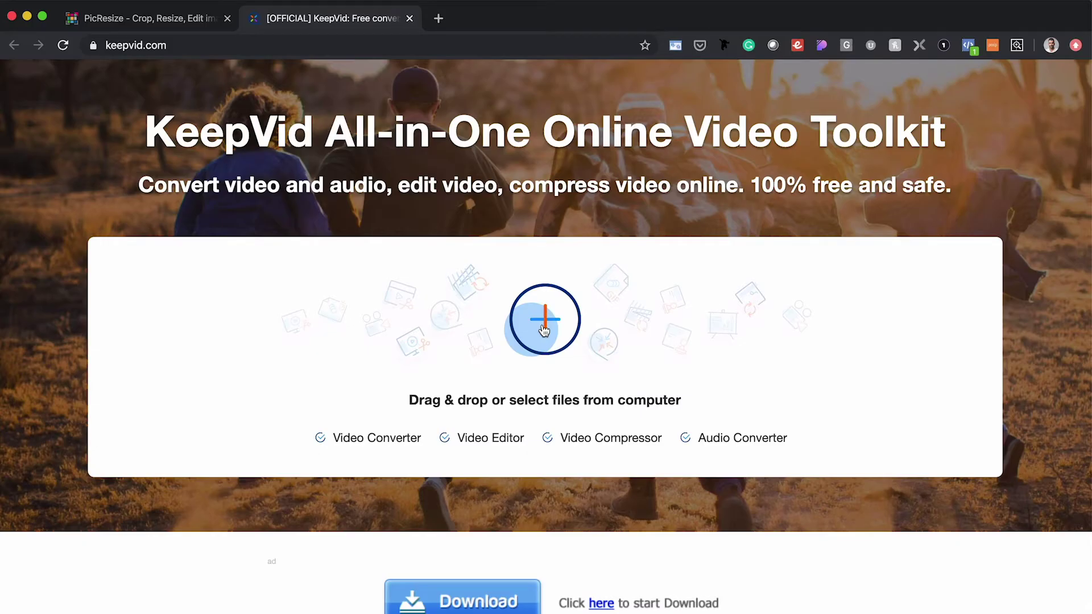
{"action": "left_click", "coordinate": [544, 329]}
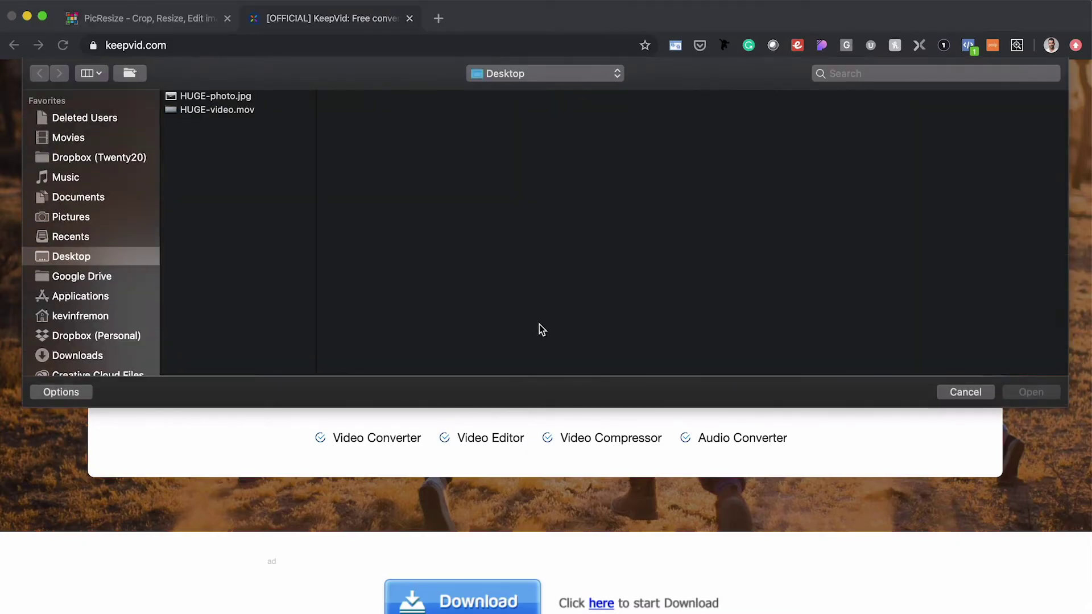
{"action": "left_click", "coordinate": [205, 112]}
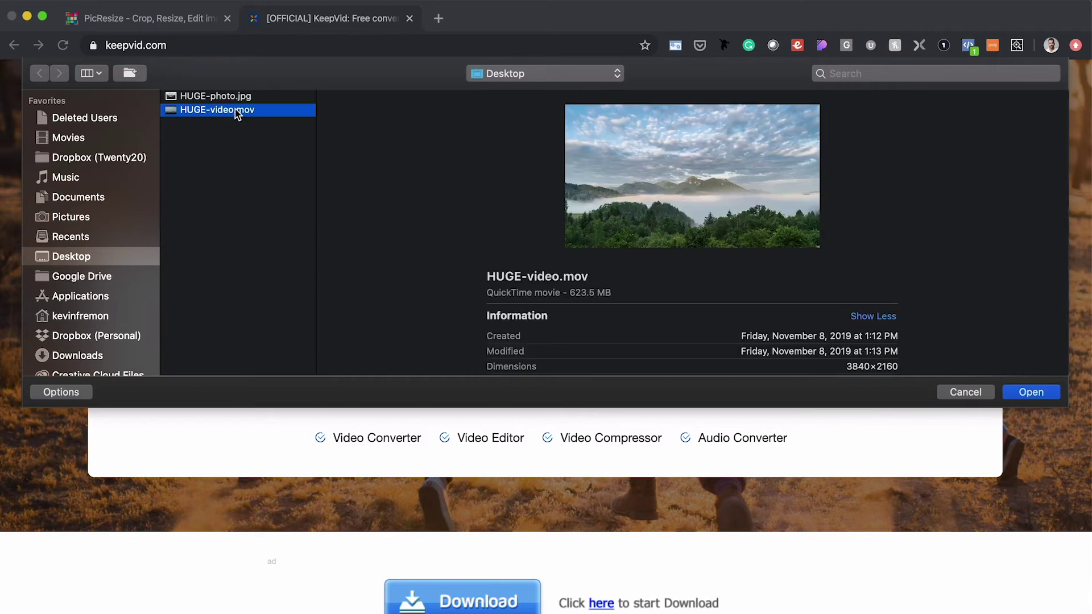
{"action": "scroll", "coordinate": [803, 262], "scroll_direction": "down", "scroll_amount": 2}
{"action": "left_click", "coordinate": [1031, 392]}
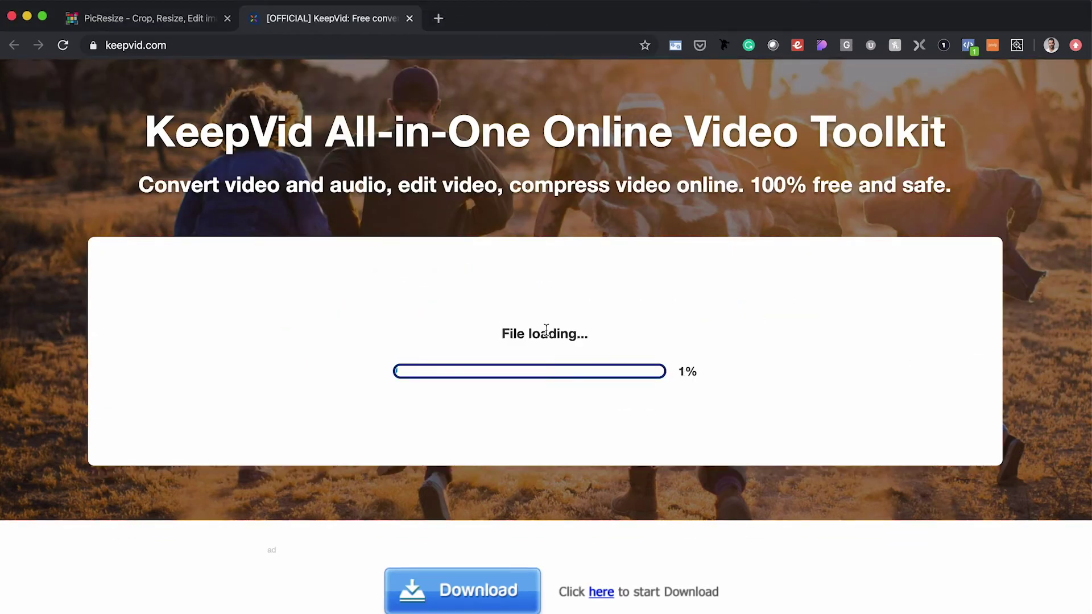
- Switch to Compress and set the output quality to Low (178.39MB)
{"action": "scroll", "coordinate": [605, 340], "scroll_direction": "down", "scroll_amount": 5}
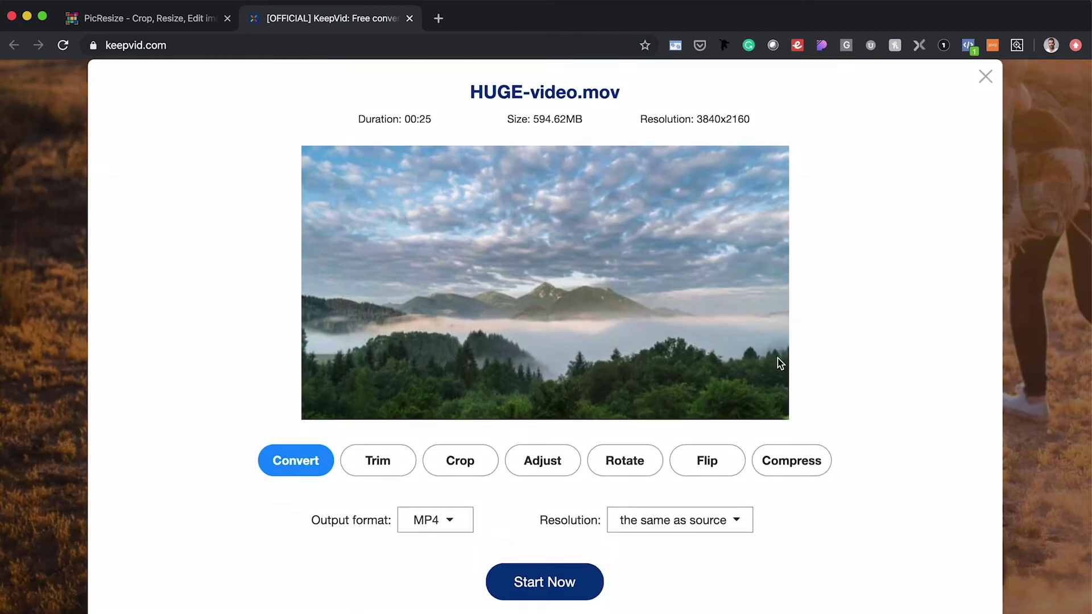
{"action": "scroll", "coordinate": [812, 415], "scroll_direction": "down", "scroll_amount": 2}
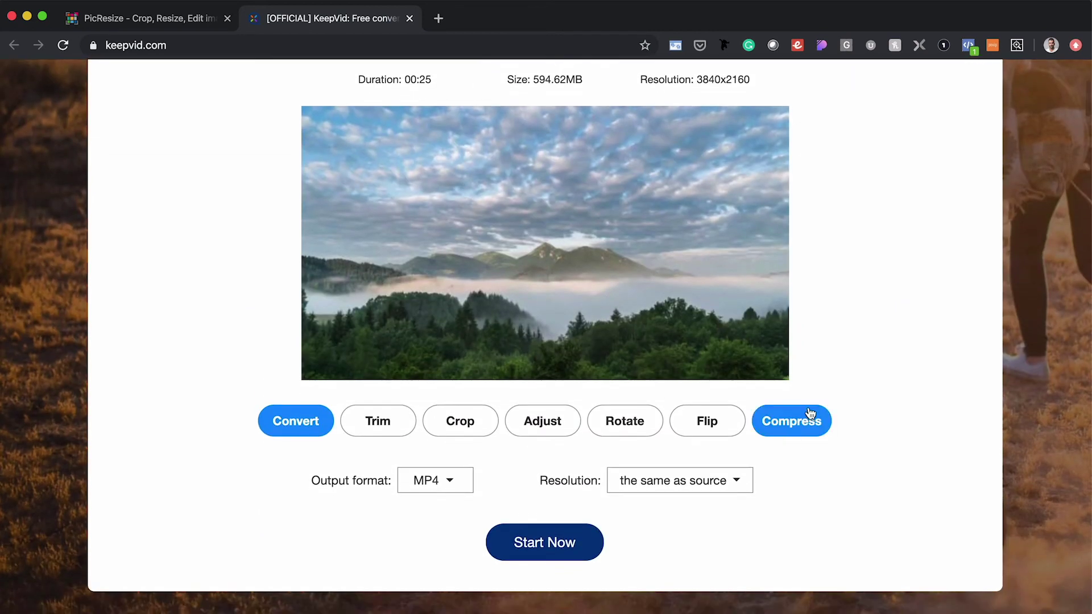
{"action": "left_click", "coordinate": [796, 428]}
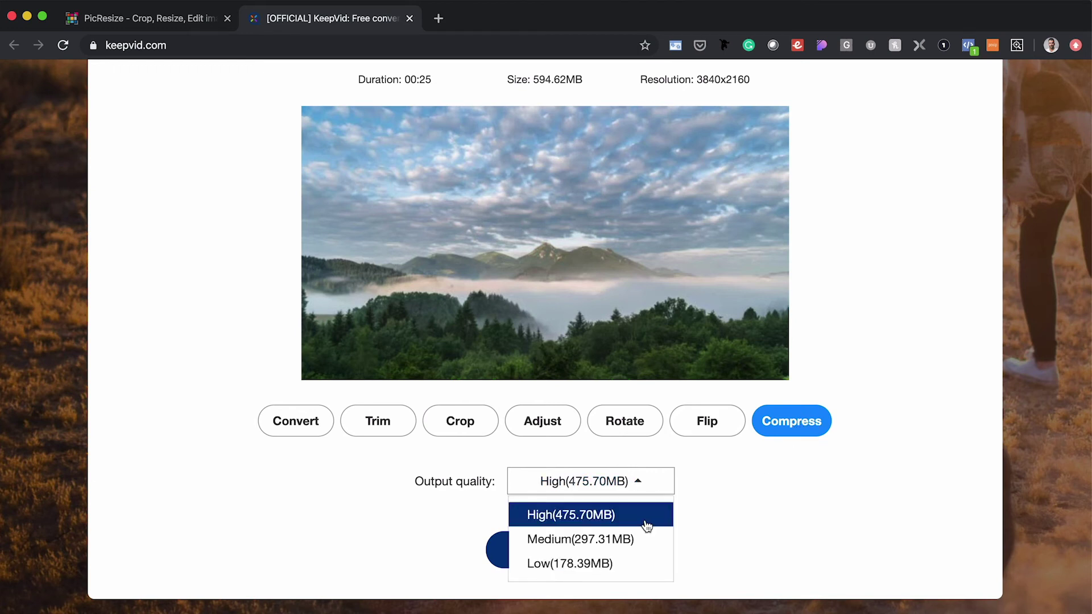
{"action": "left_click", "coordinate": [589, 565]}
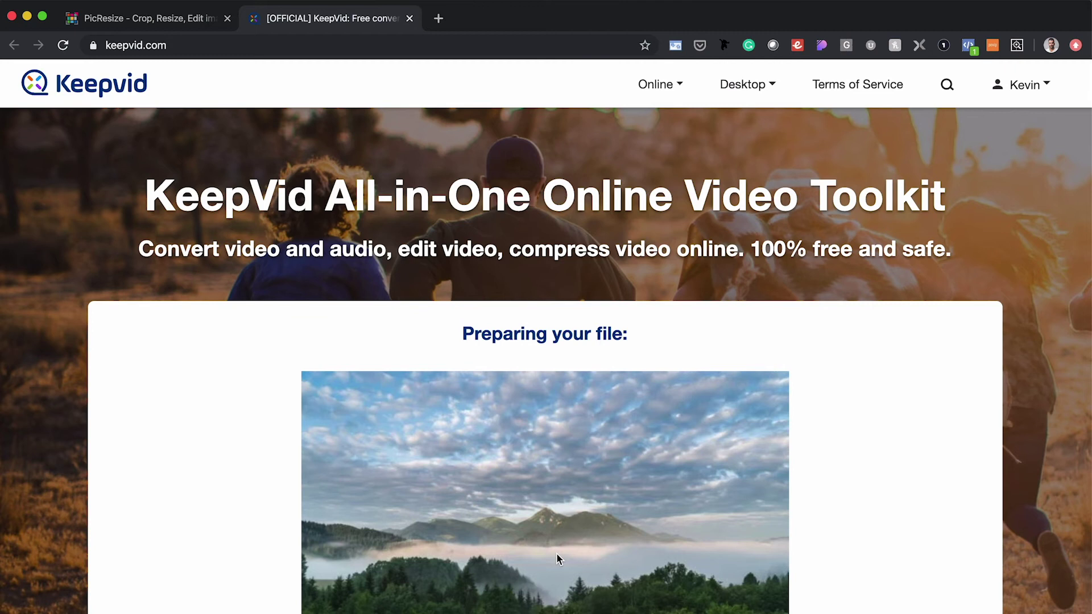
- Start compression and wait until HUGE-video.MP4 is ready at 183.88MB, 3840*2160
{"action": "scroll", "coordinate": [556, 553], "scroll_direction": "down", "scroll_amount": 5}
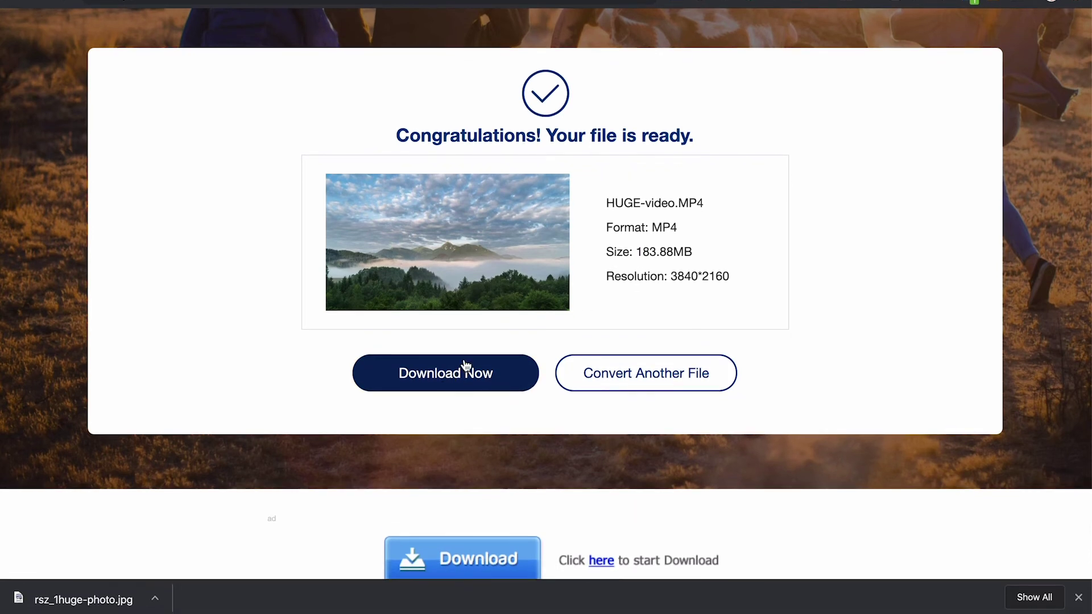
- Download HUGE-video-v1.MP4 to the Desktop and preview it in Quick Look
{"action": "left_click", "coordinate": [458, 376]}
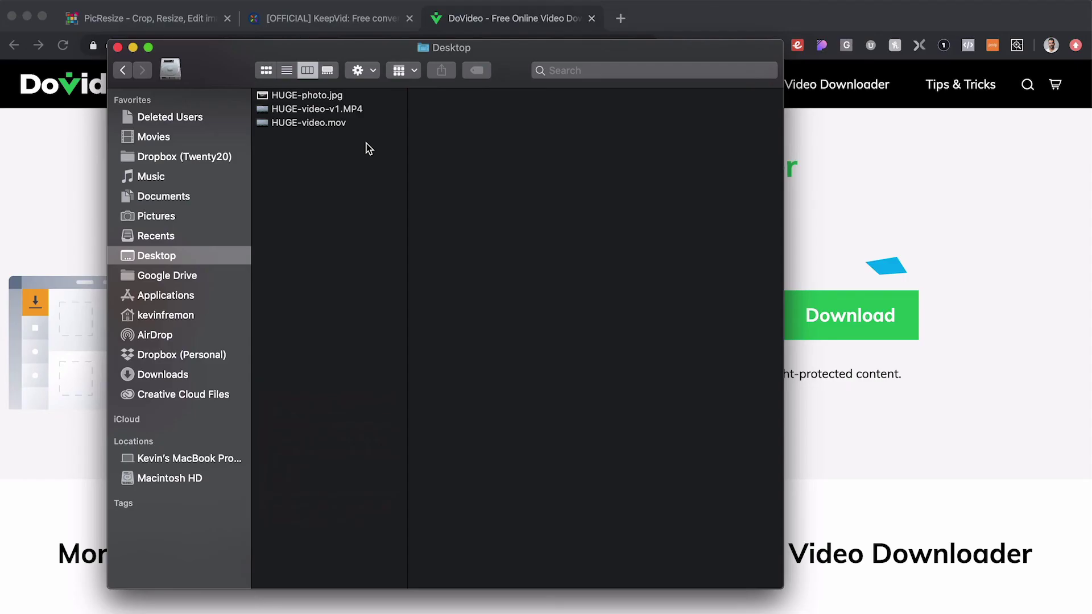
{"action": "left_click", "coordinate": [314, 110]}
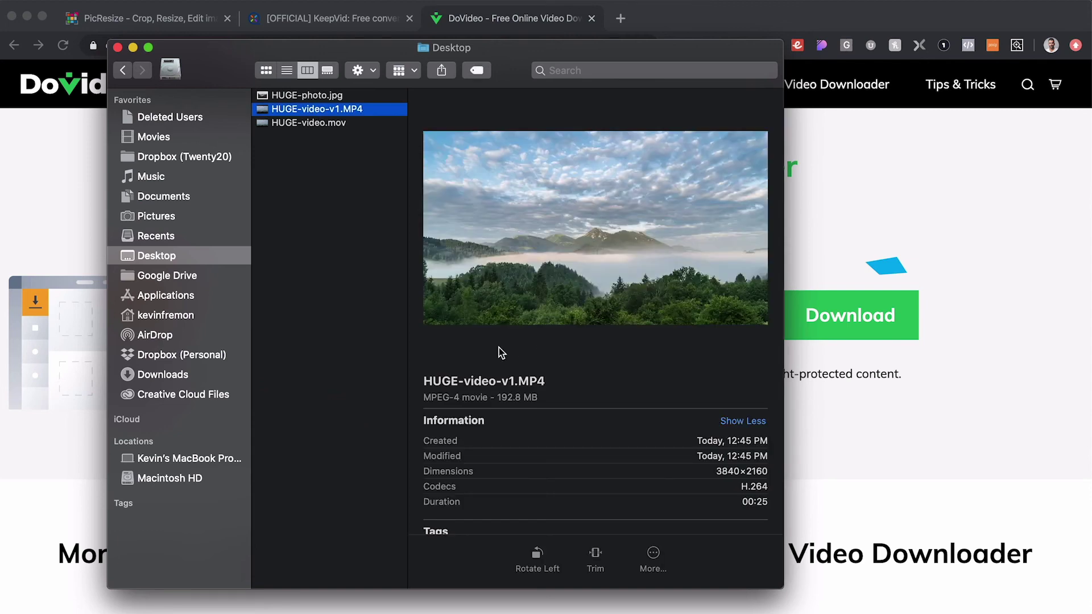
{"action": "key", "text": "space"}
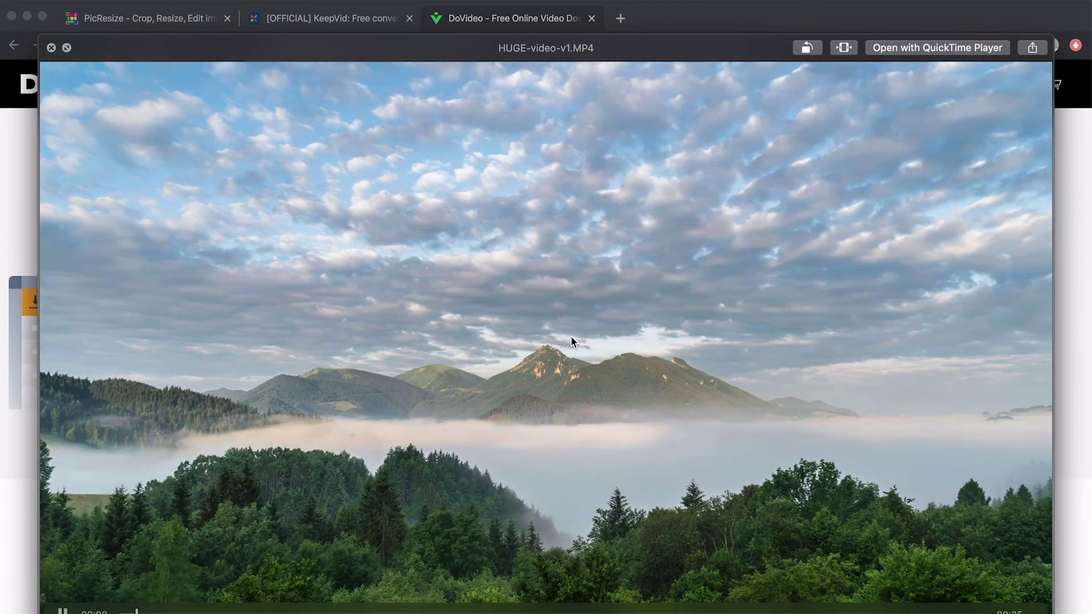